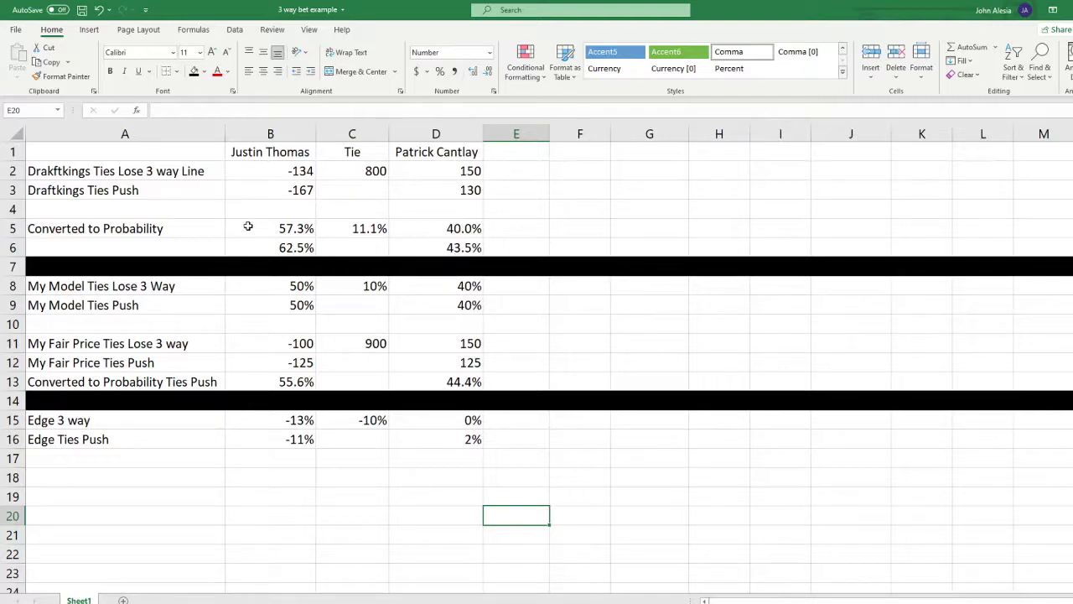
{"action": "left_click", "coordinate": [261, 209]}
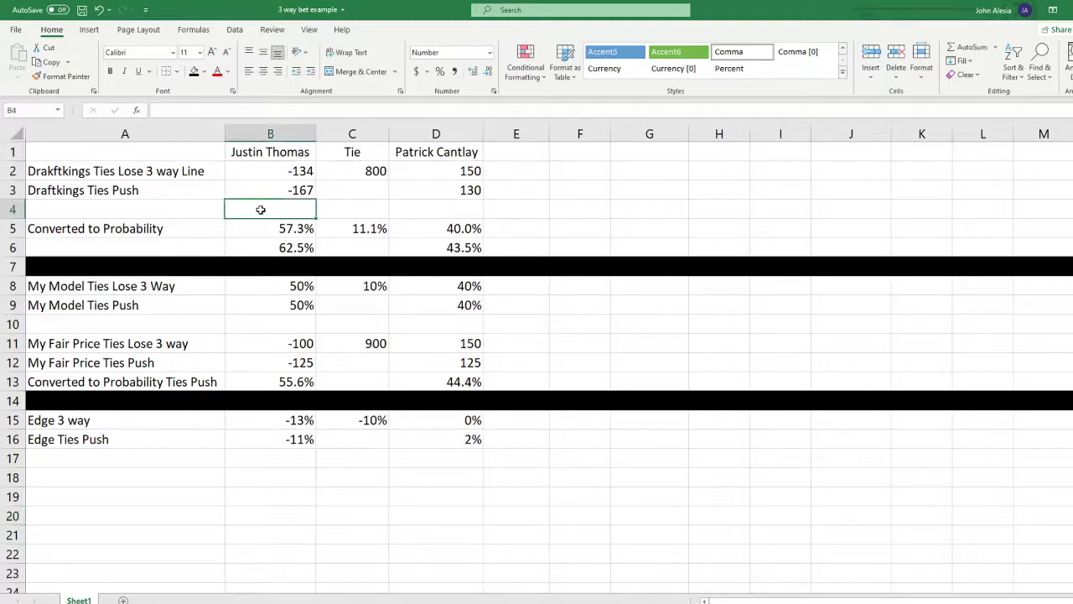
{"action": "key", "text": "Down"}
{"action": "key", "text": "Right"}
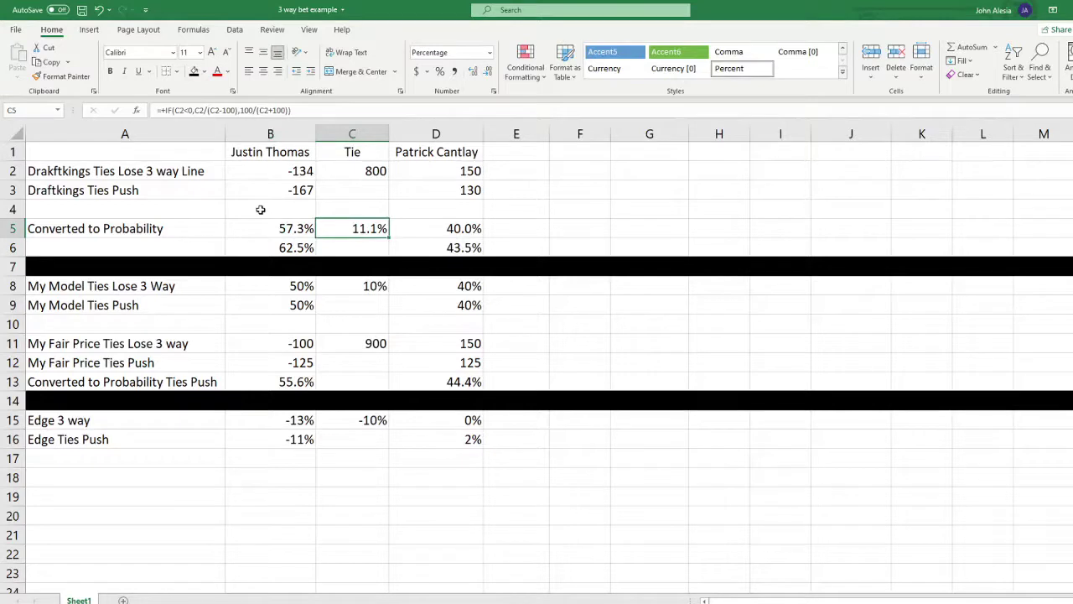
{"action": "key", "text": "Right"}
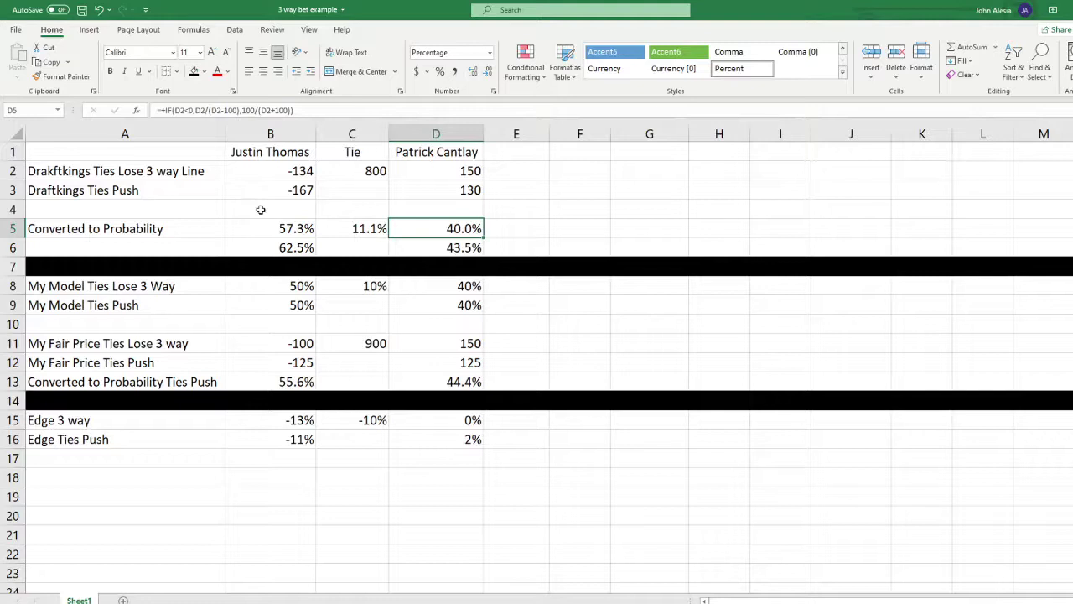
{"action": "key", "text": "shift+Left"}
{"action": "key", "text": "shift+Left"}
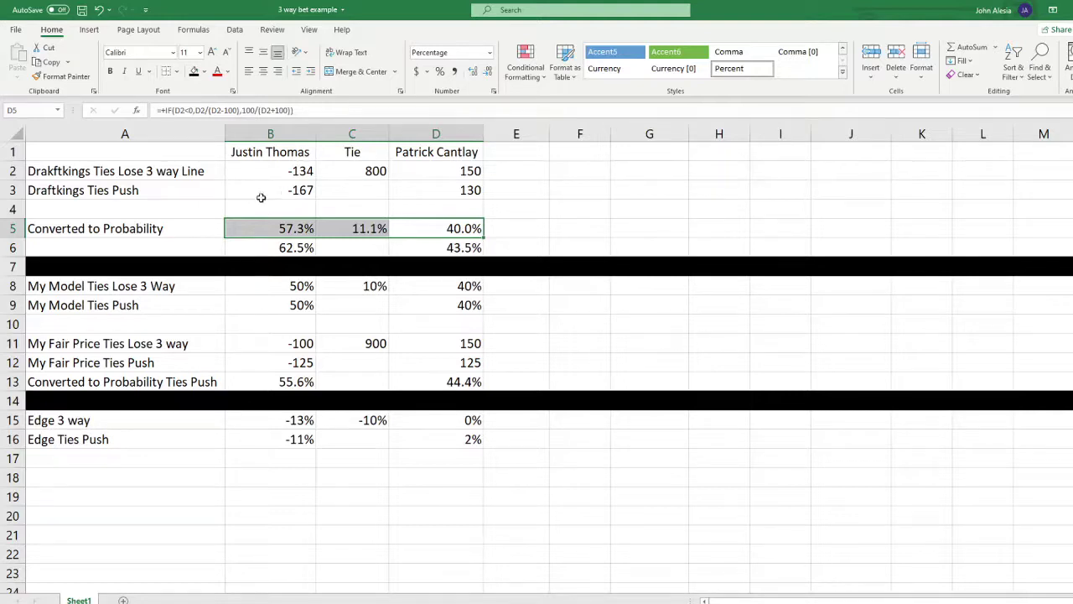
{"action": "left_click", "coordinate": [263, 244]}
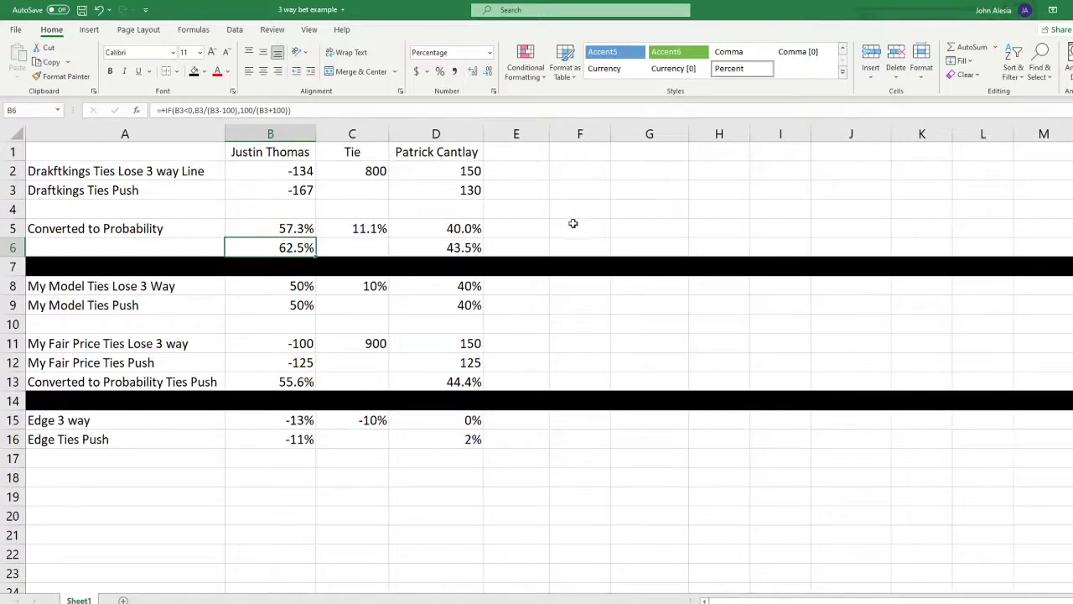
{"action": "left_click", "coordinate": [455, 247]}
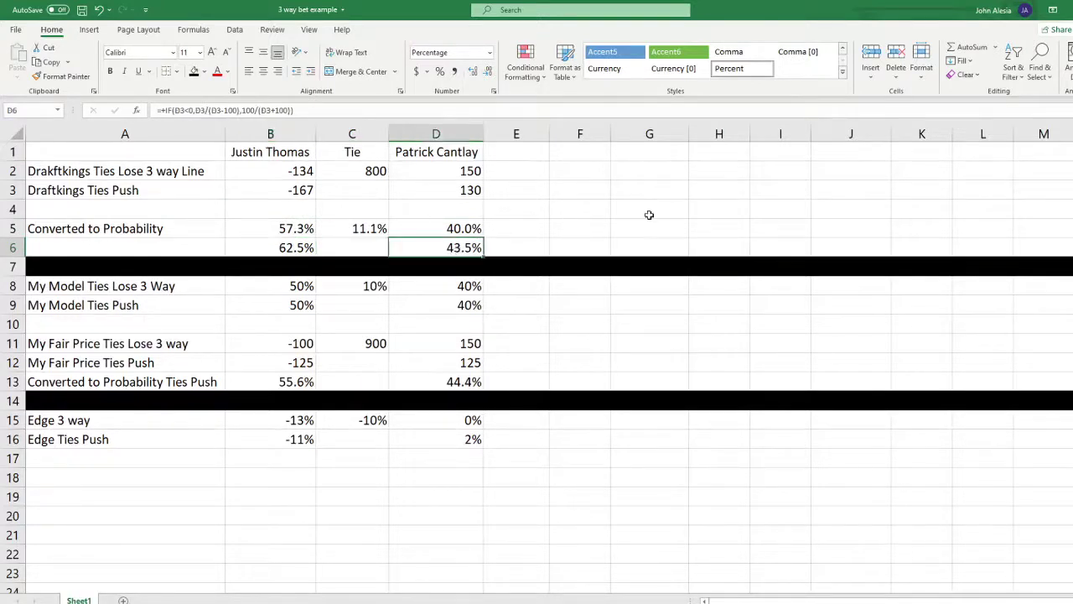
{"action": "left_click_drag", "start_coordinate": [283, 248], "coordinate": [449, 247]}
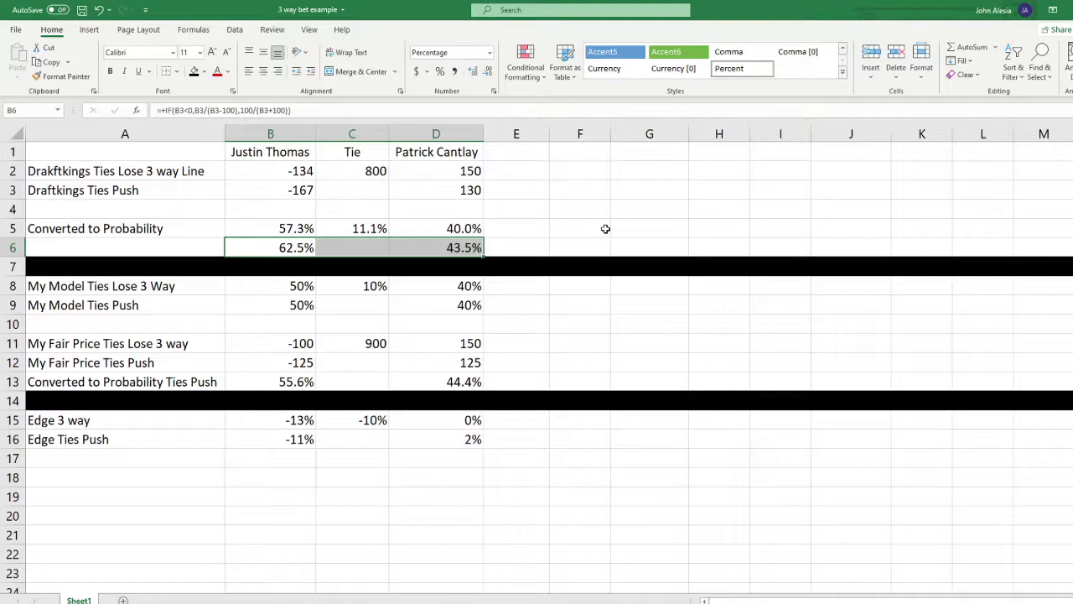
{"action": "left_click", "coordinate": [279, 323]}
{"action": "key", "text": "Up"}
{"action": "key", "text": "Up"}
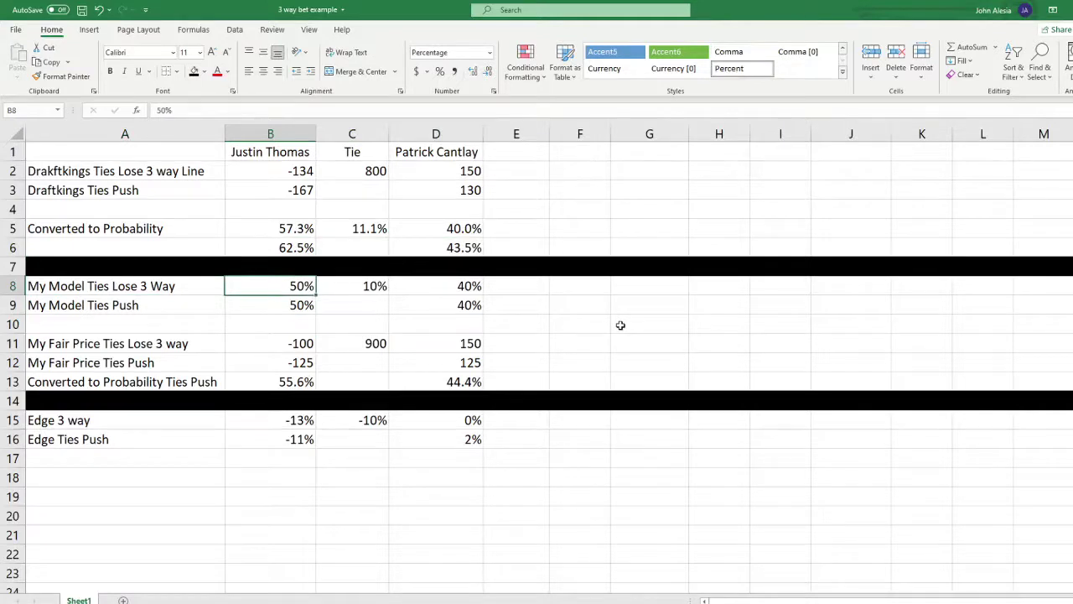
{"action": "left_click", "coordinate": [349, 287]}
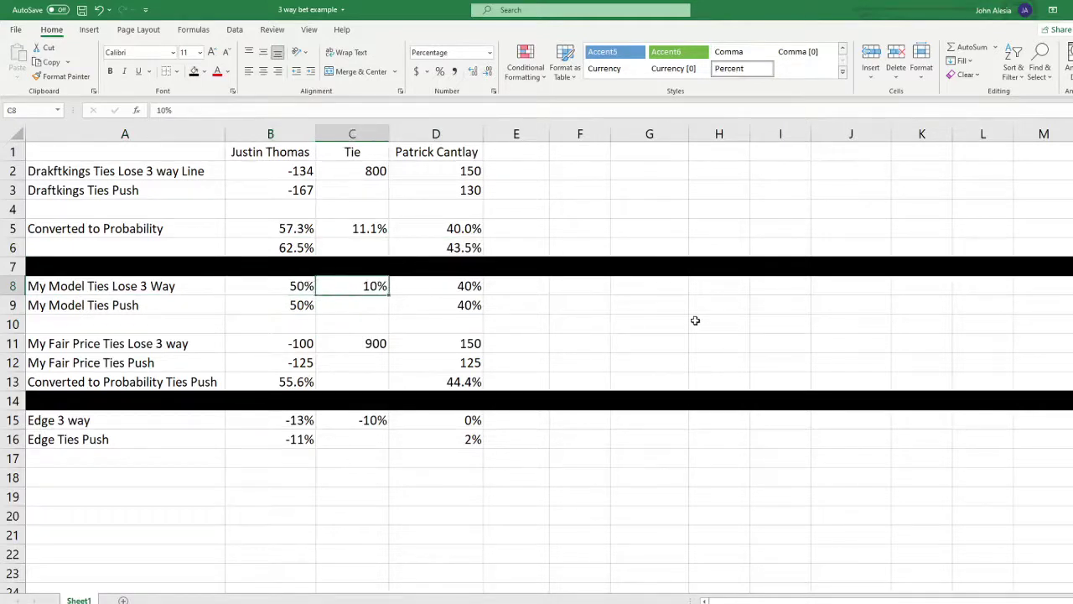
{"action": "left_click", "coordinate": [461, 289]}
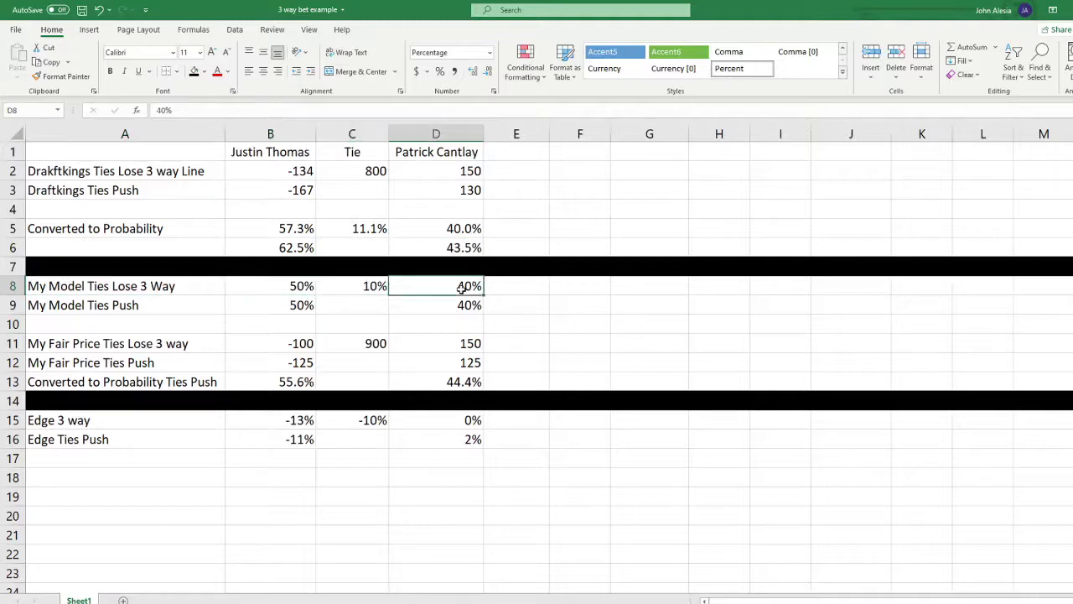
{"action": "left_click", "coordinate": [624, 318]}
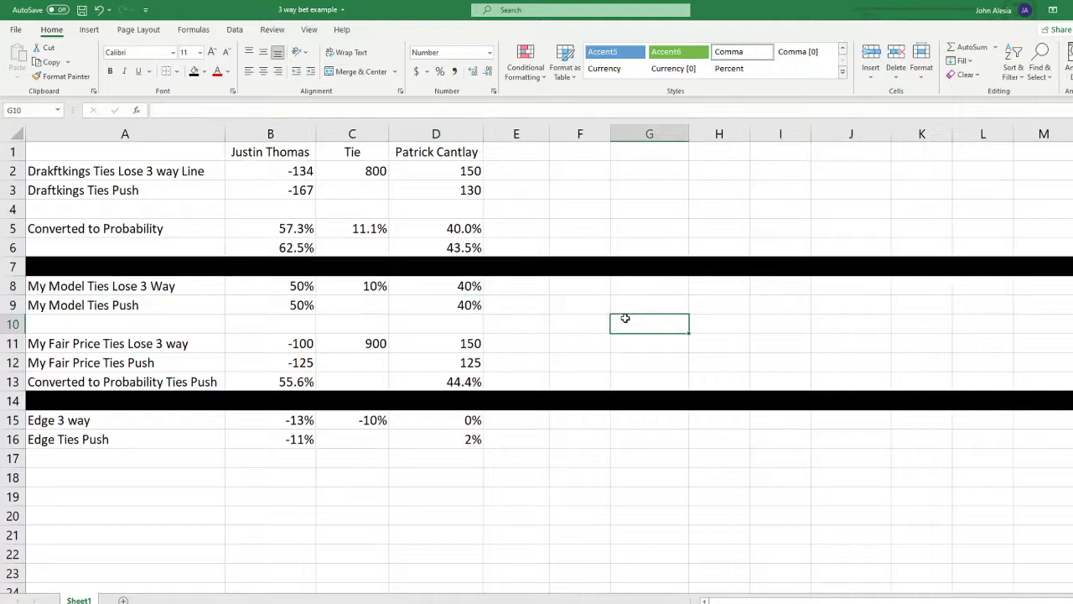
{"action": "left_click", "coordinate": [276, 285]}
{"action": "left_click_drag", "start_coordinate": [276, 285], "coordinate": [434, 287]}
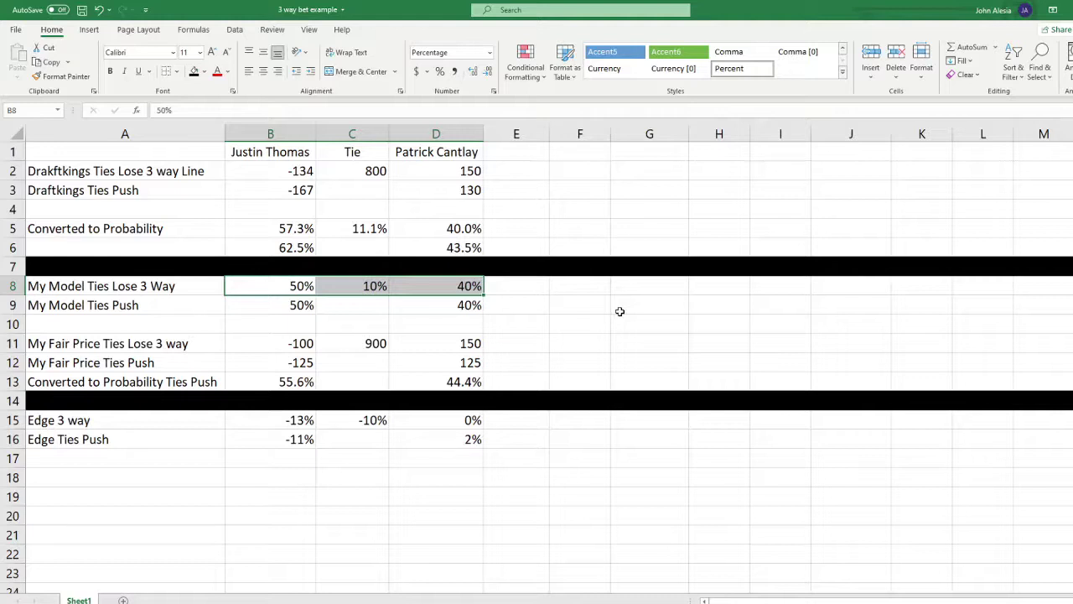
{"action": "key", "text": "Down"}
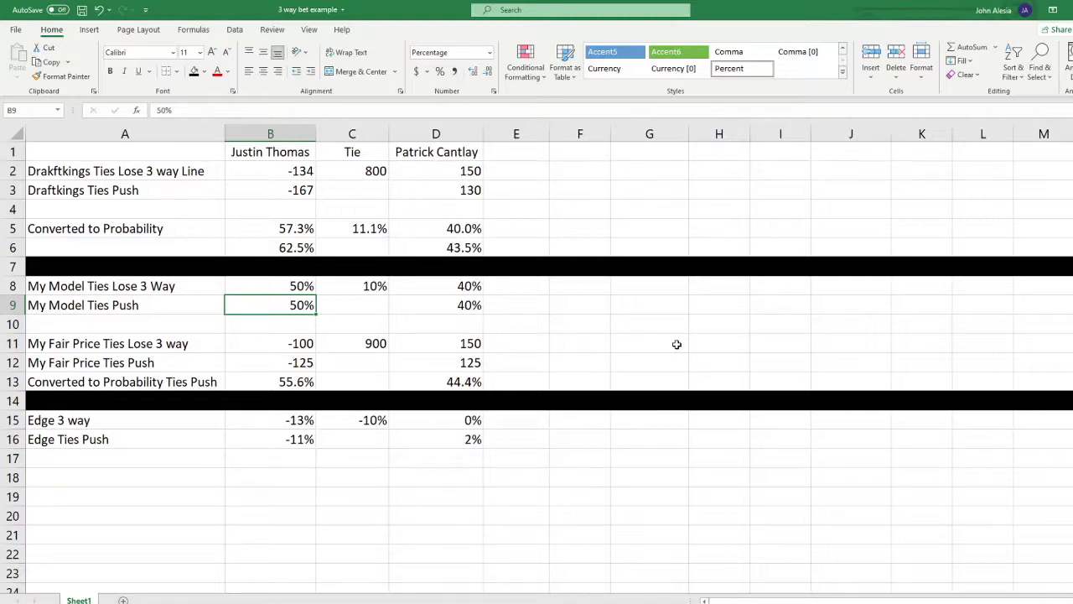
{"action": "left_click", "coordinate": [286, 342]}
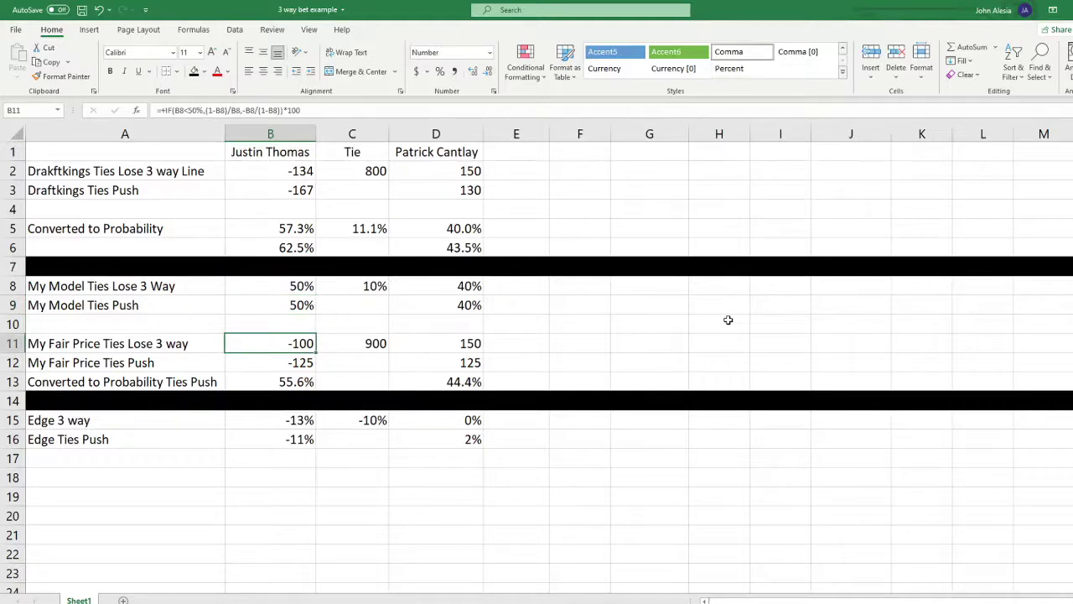
{"action": "key", "text": "Right"}
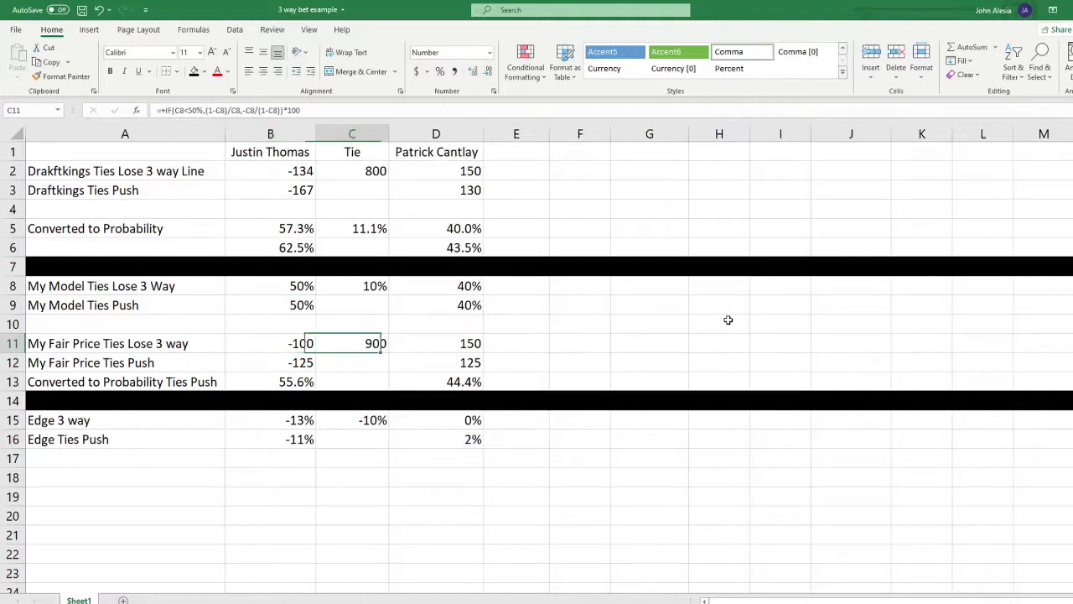
{"action": "key", "text": "Right"}
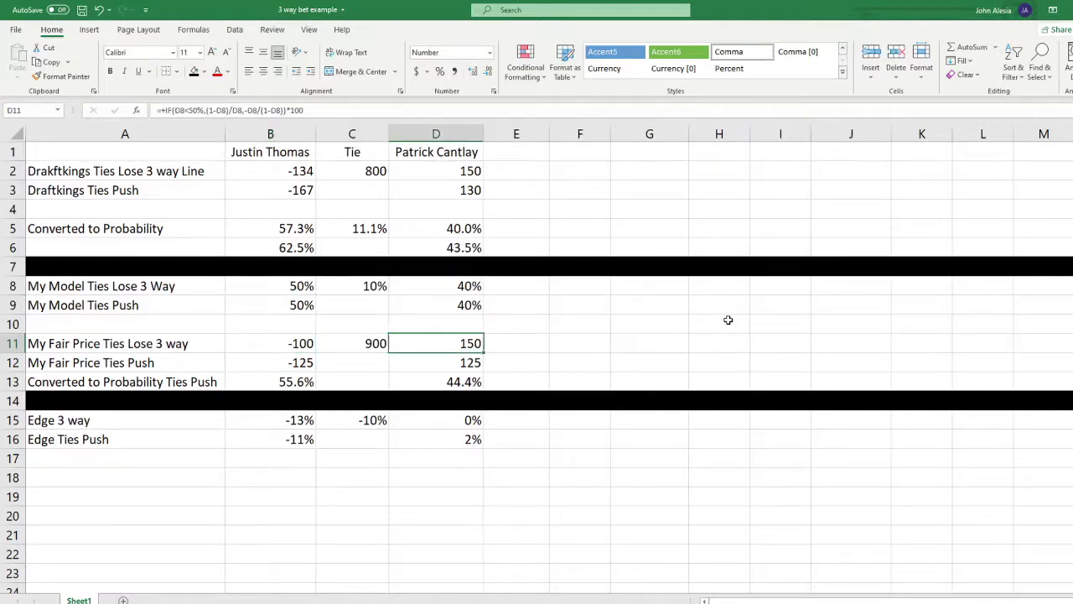
{"action": "left_click", "coordinate": [579, 343]}
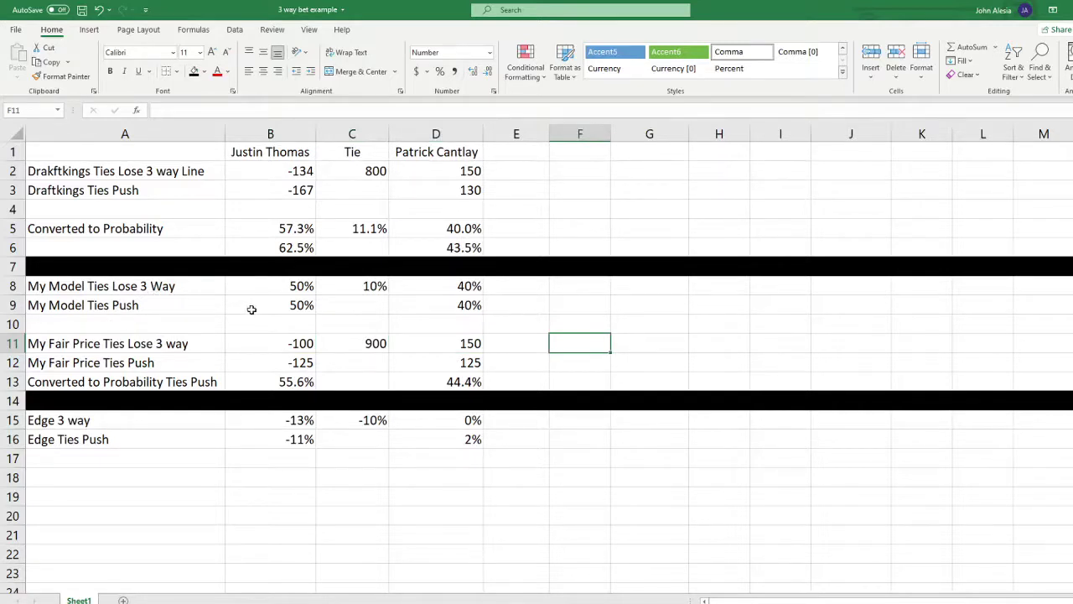
{"action": "left_click", "coordinate": [295, 364]}
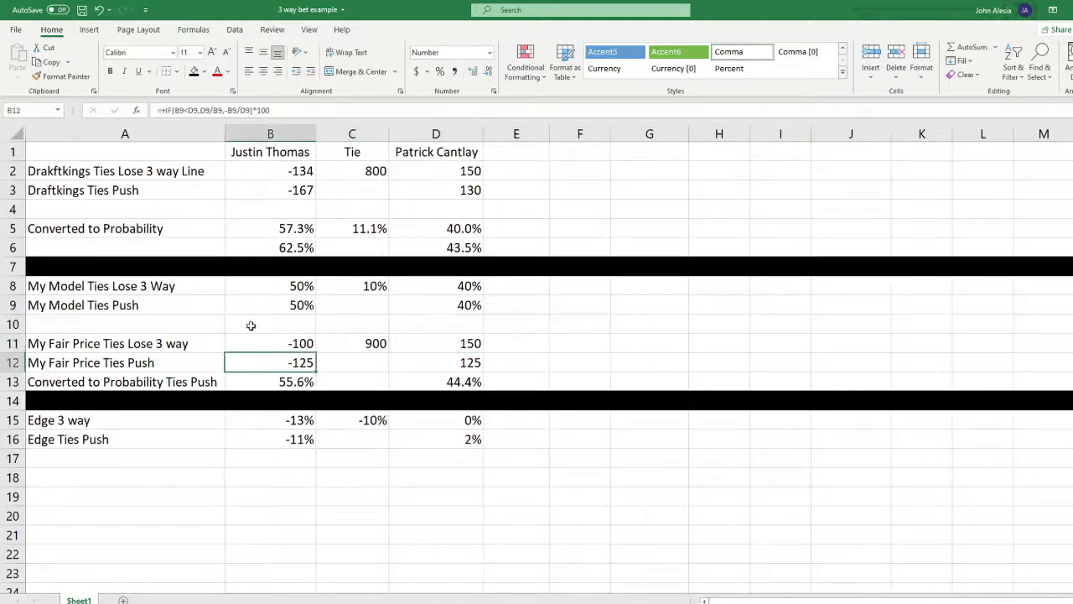
{"action": "left_click", "coordinate": [444, 363]}
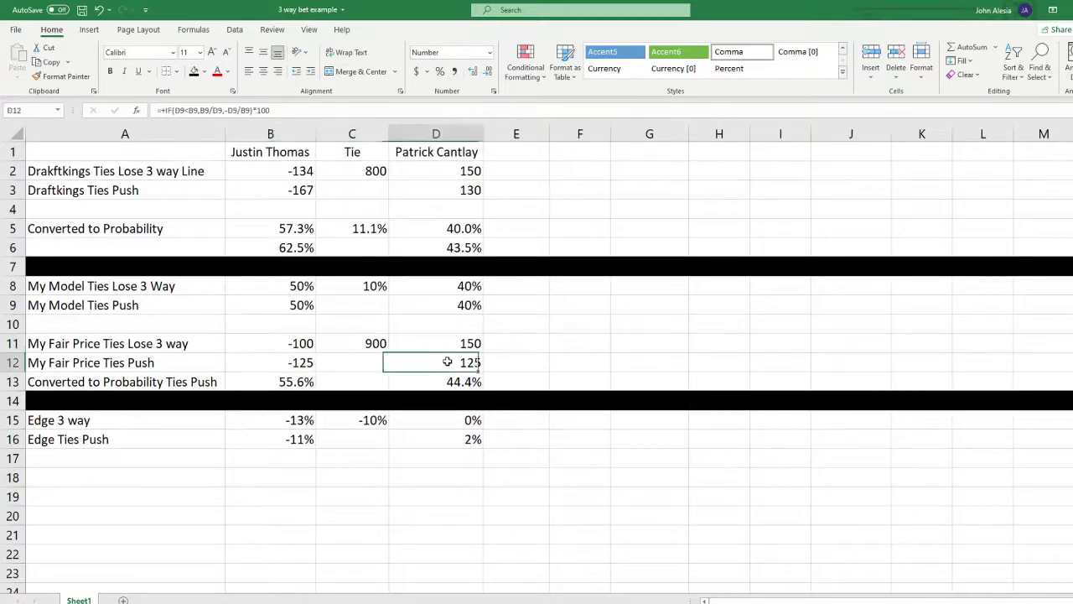
{"action": "left_click", "coordinate": [536, 356]}
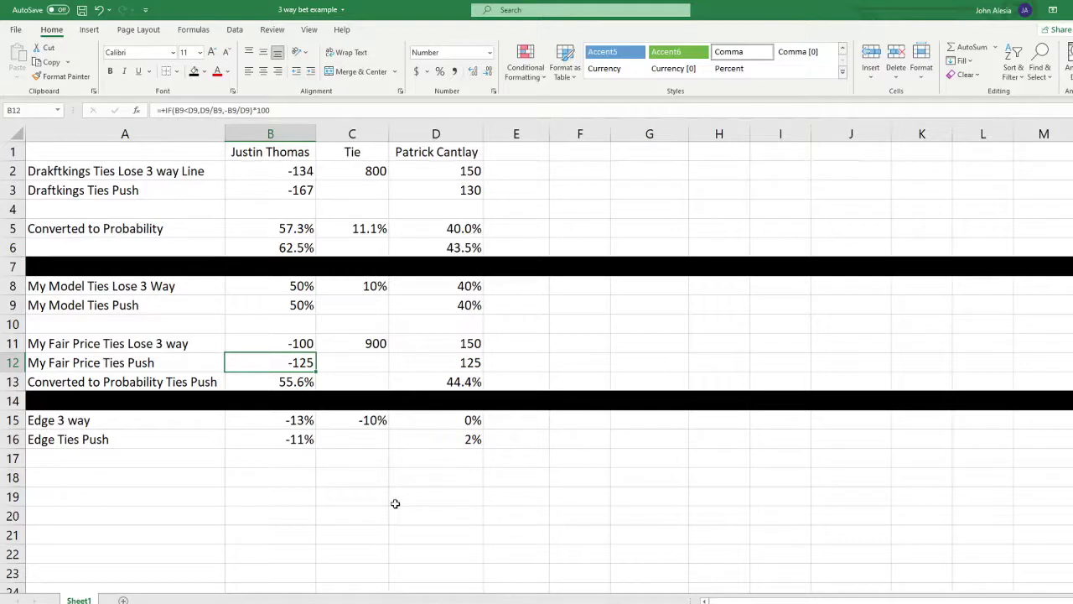
{"action": "left_click", "coordinate": [344, 478]}
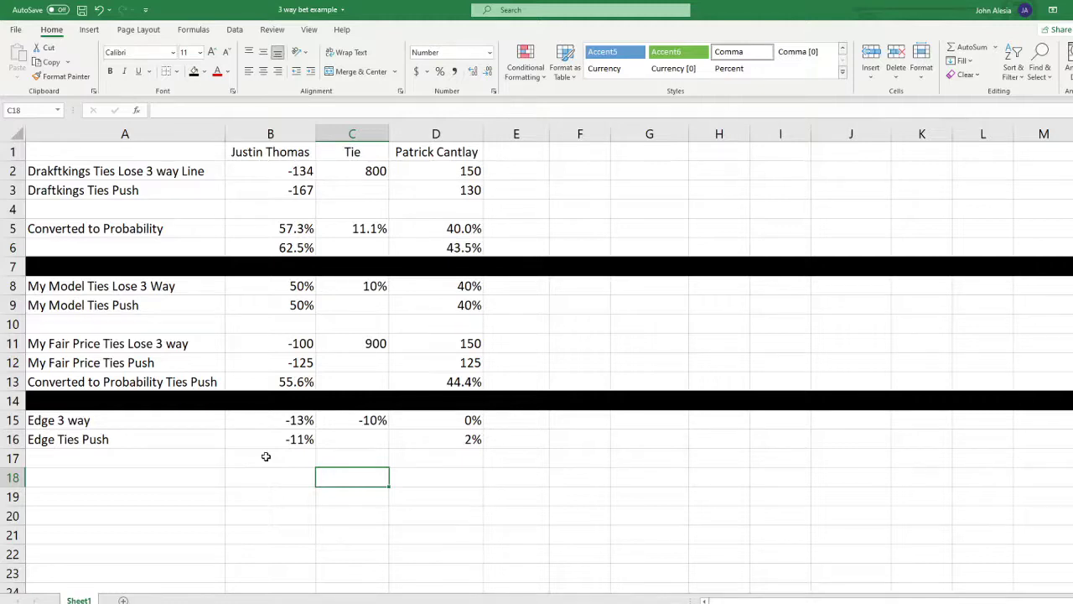
{"action": "left_click", "coordinate": [270, 423]}
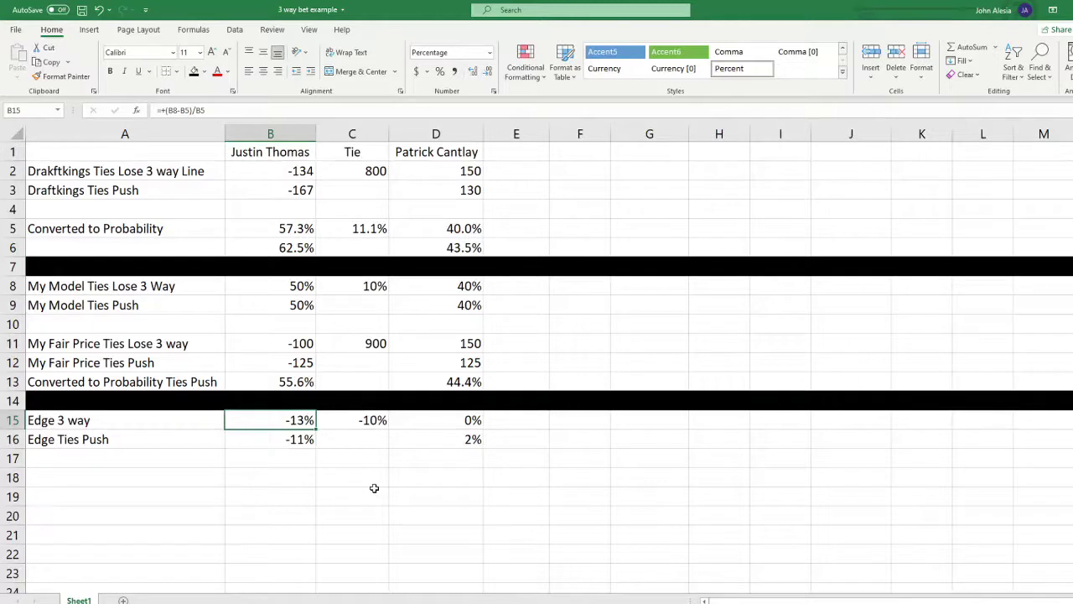
{"action": "left_click", "coordinate": [364, 422]}
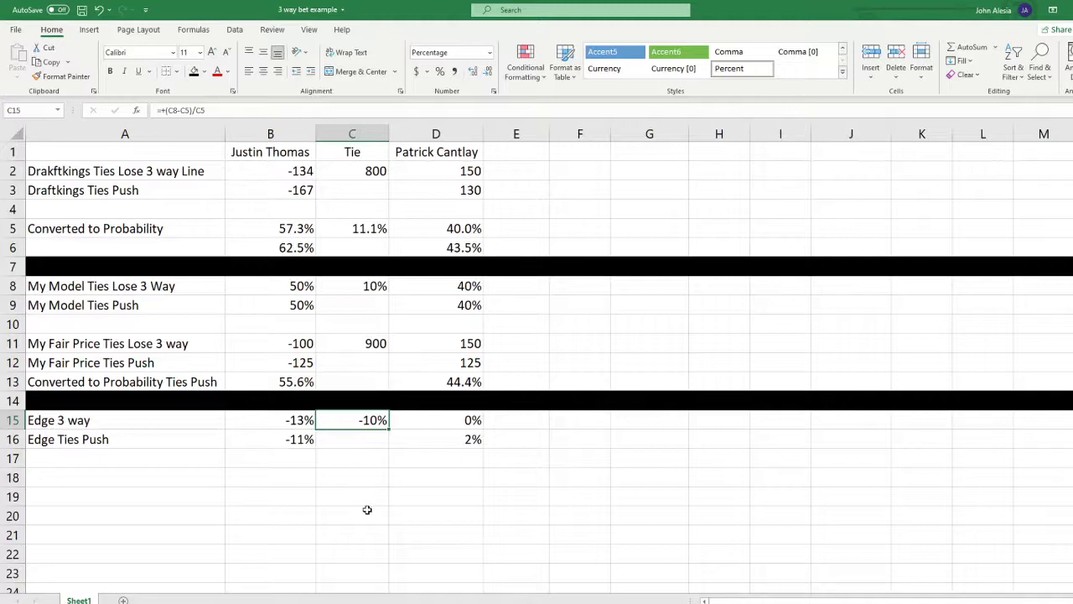
{"action": "left_click", "coordinate": [444, 419]}
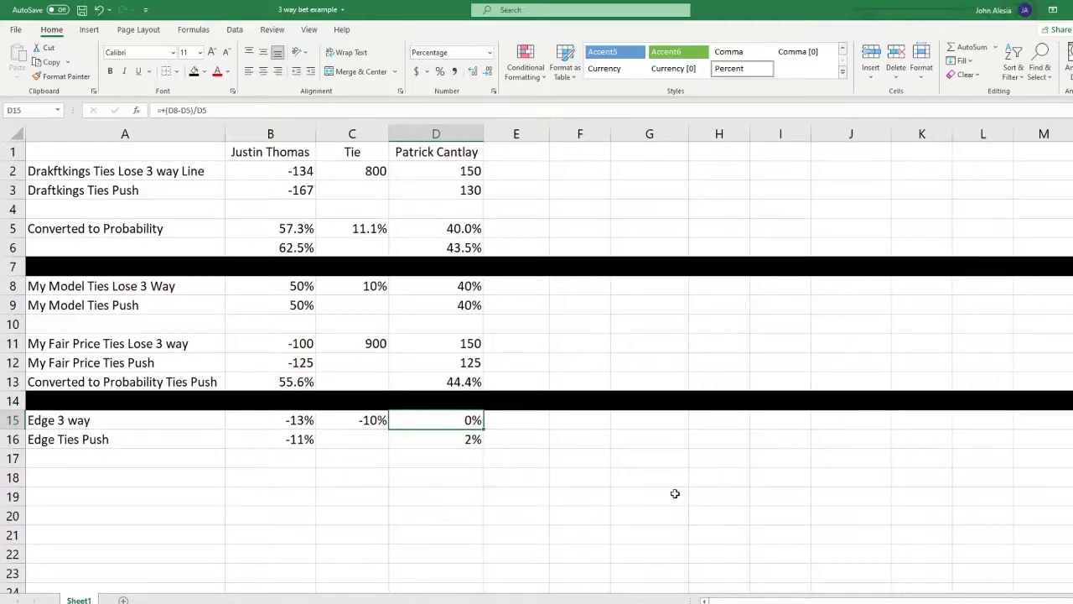
{"action": "left_click", "coordinate": [290, 441]}
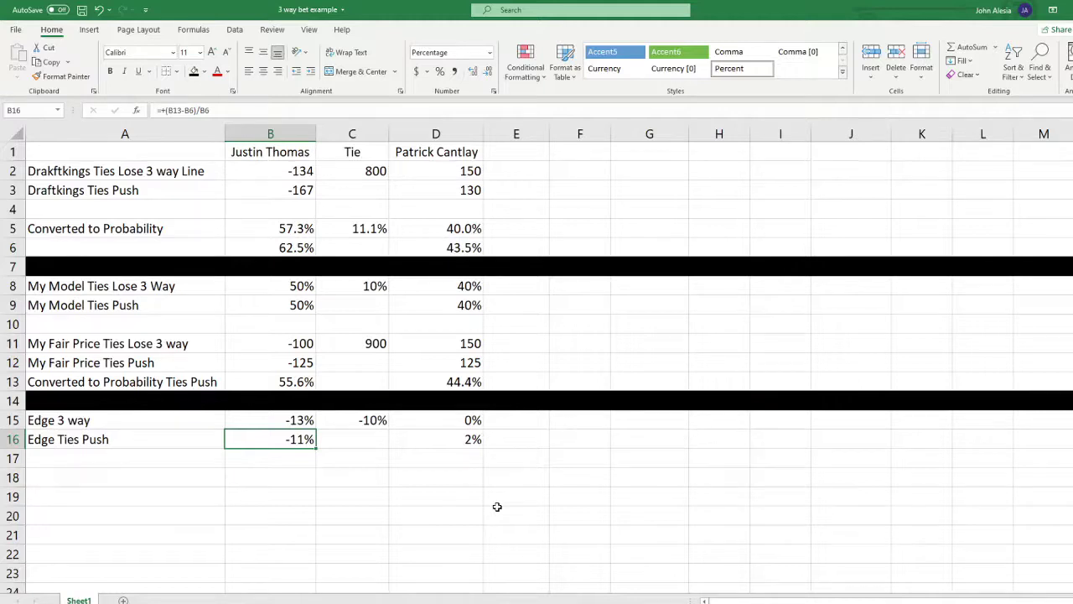
{"action": "left_click", "coordinate": [383, 439]}
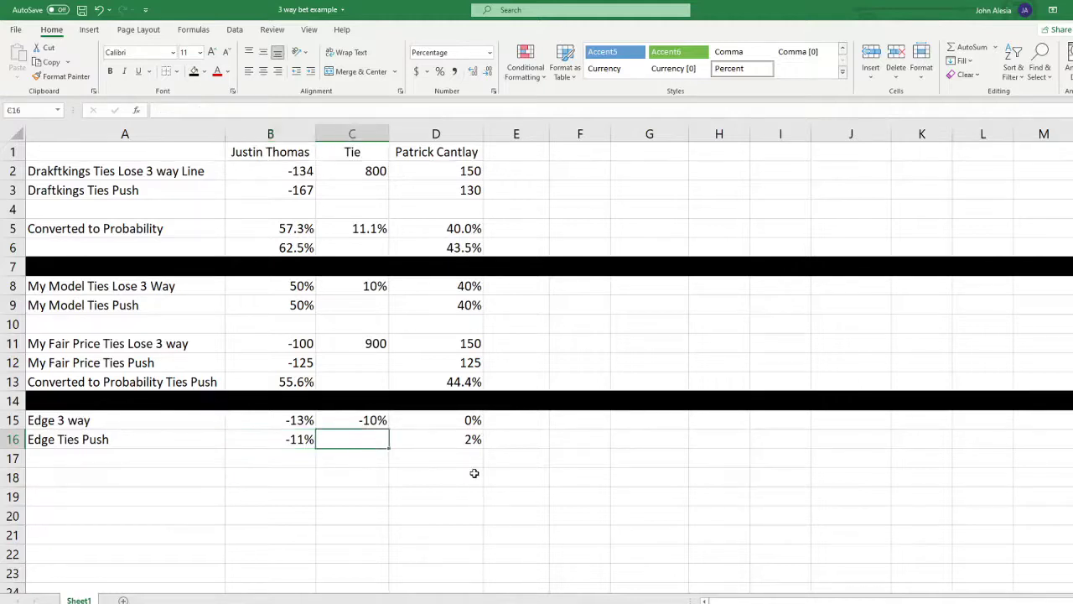
{"action": "left_click", "coordinate": [445, 439]}
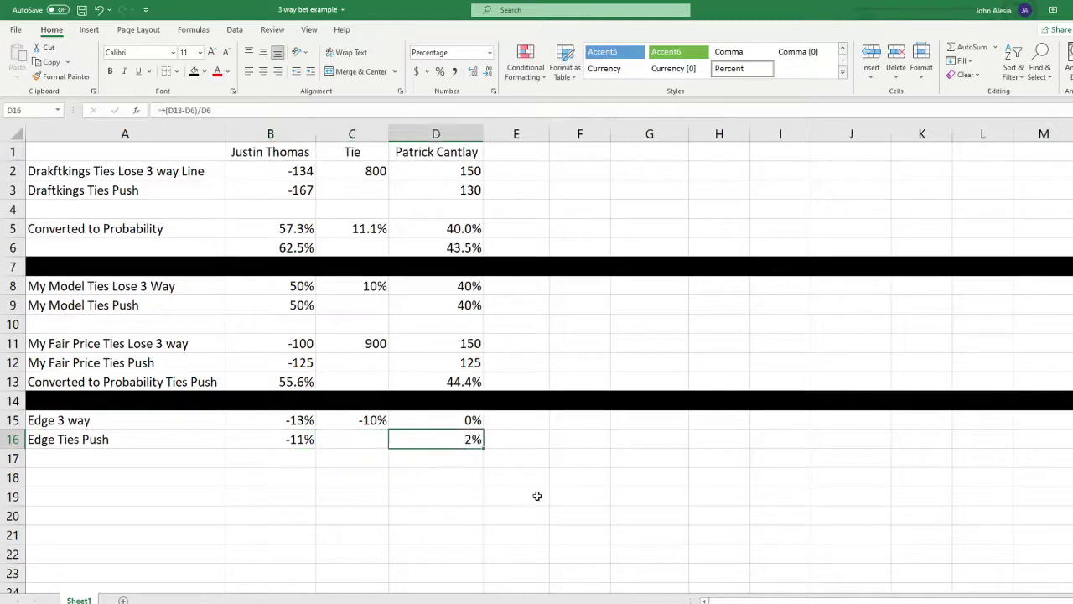